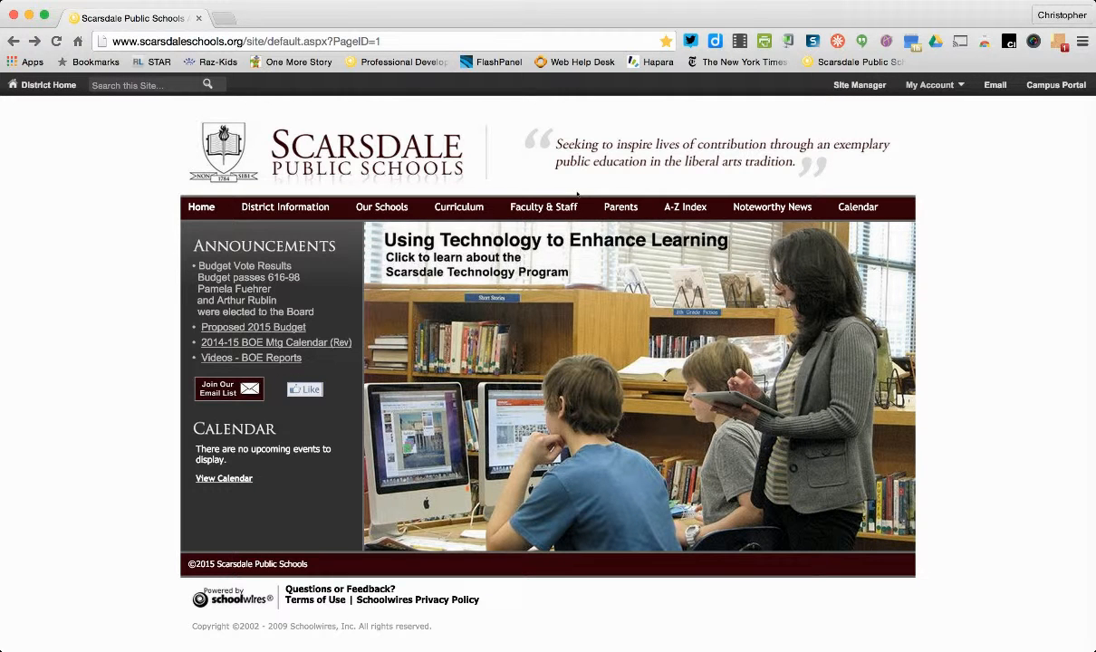
- Open the staff Gmail from the school district website and go from there to Google Calendar
{"action": "mouse_move", "coordinate": [569, 208]}
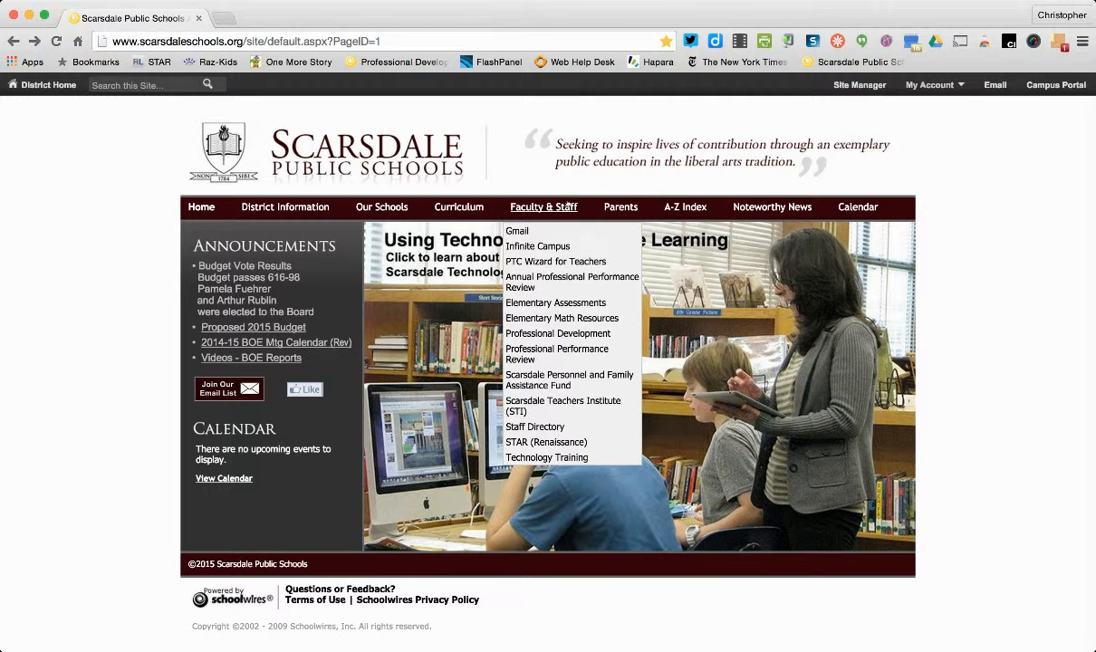
{"action": "left_click", "coordinate": [524, 232]}
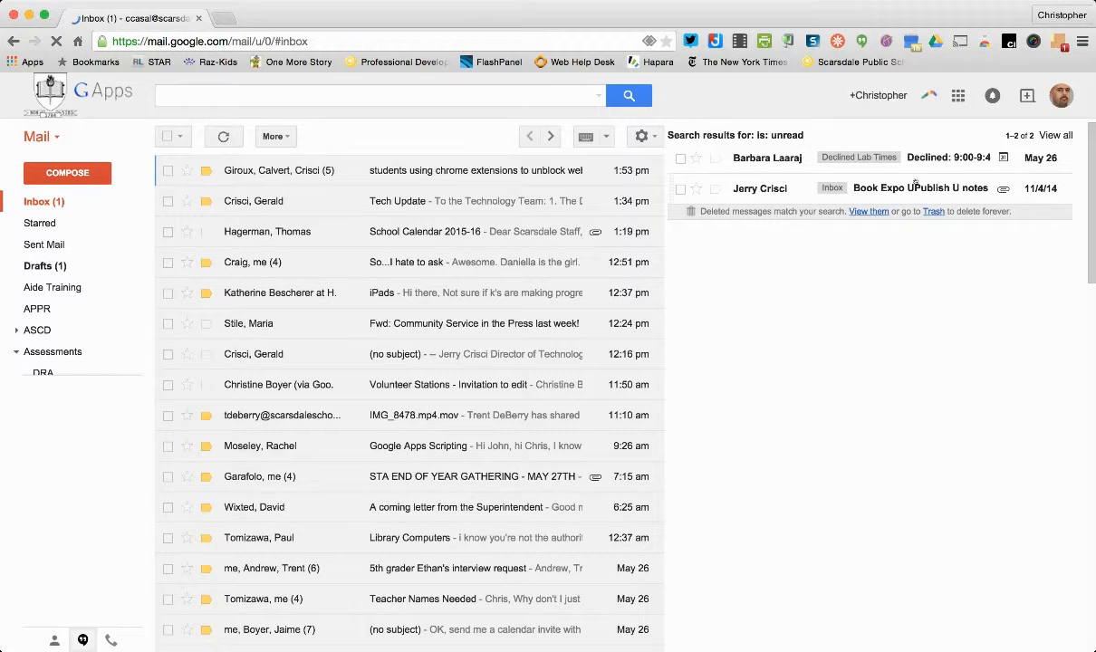
{"action": "left_click", "coordinate": [959, 95]}
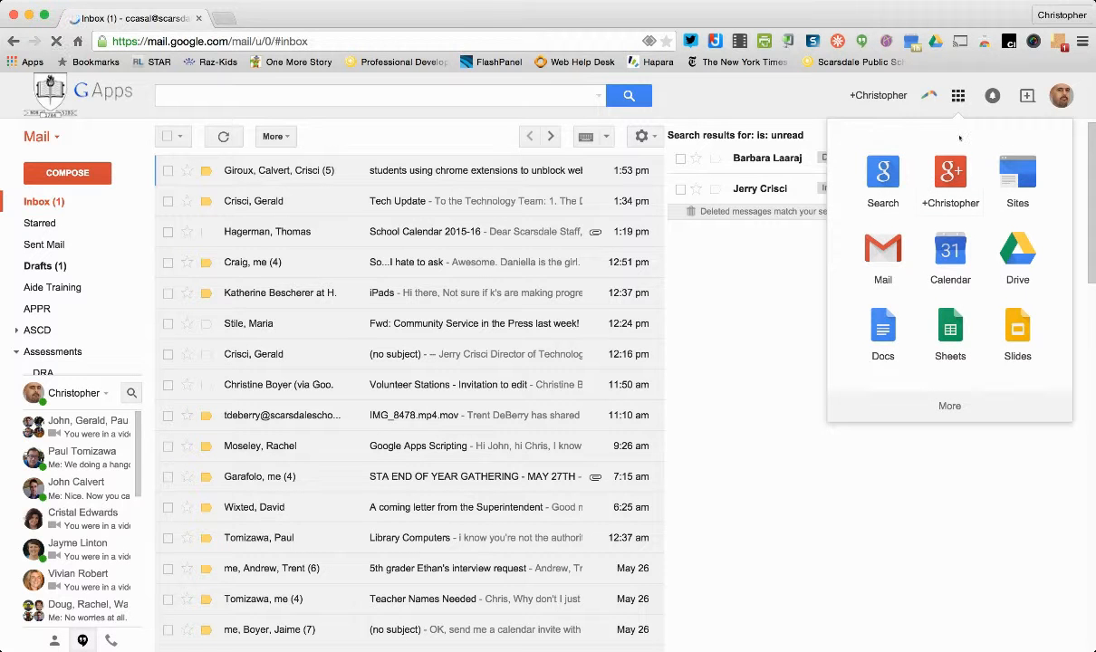
{"action": "left_click", "coordinate": [945, 258]}
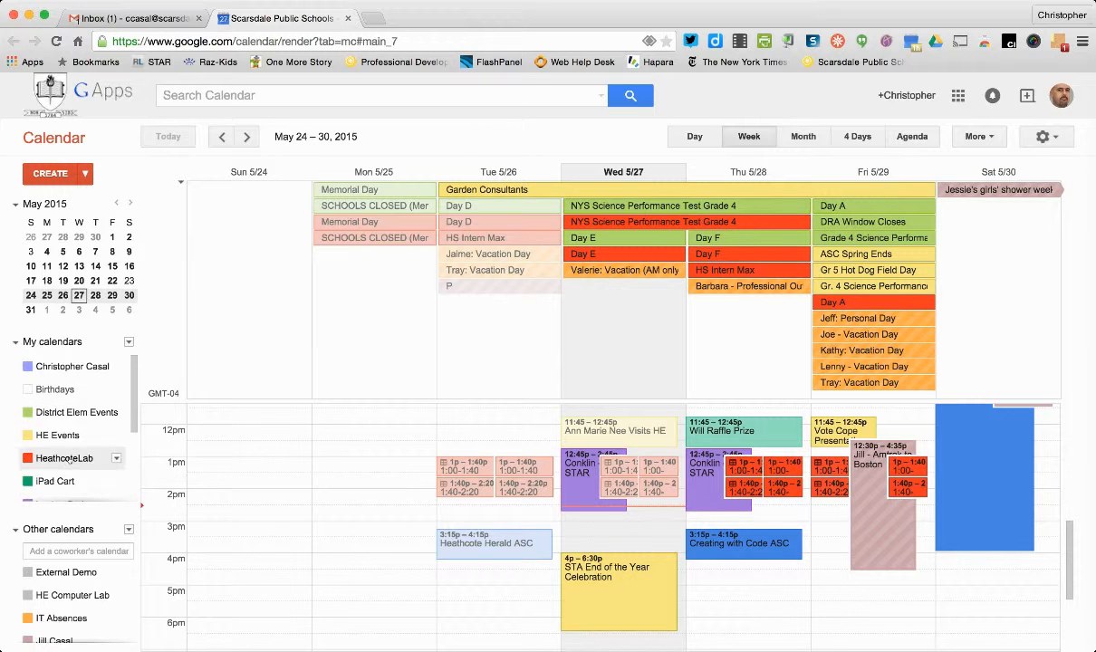
- Show and hide the Birthdays calendar and look through the My calendars list
{"action": "left_click", "coordinate": [60, 384]}
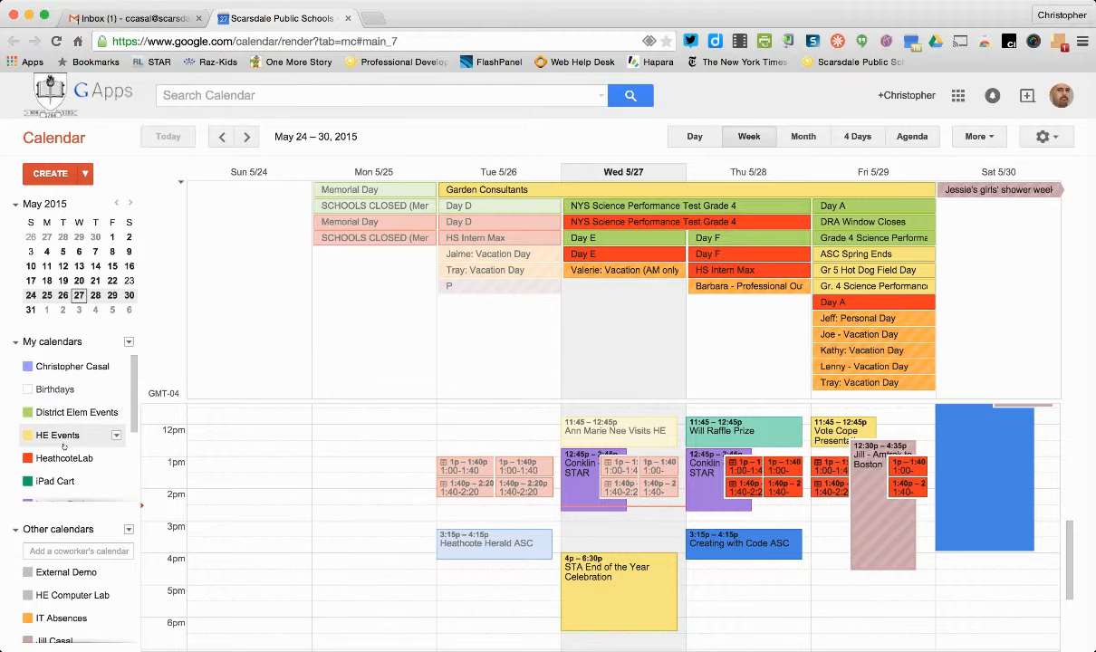
{"action": "left_click", "coordinate": [59, 388]}
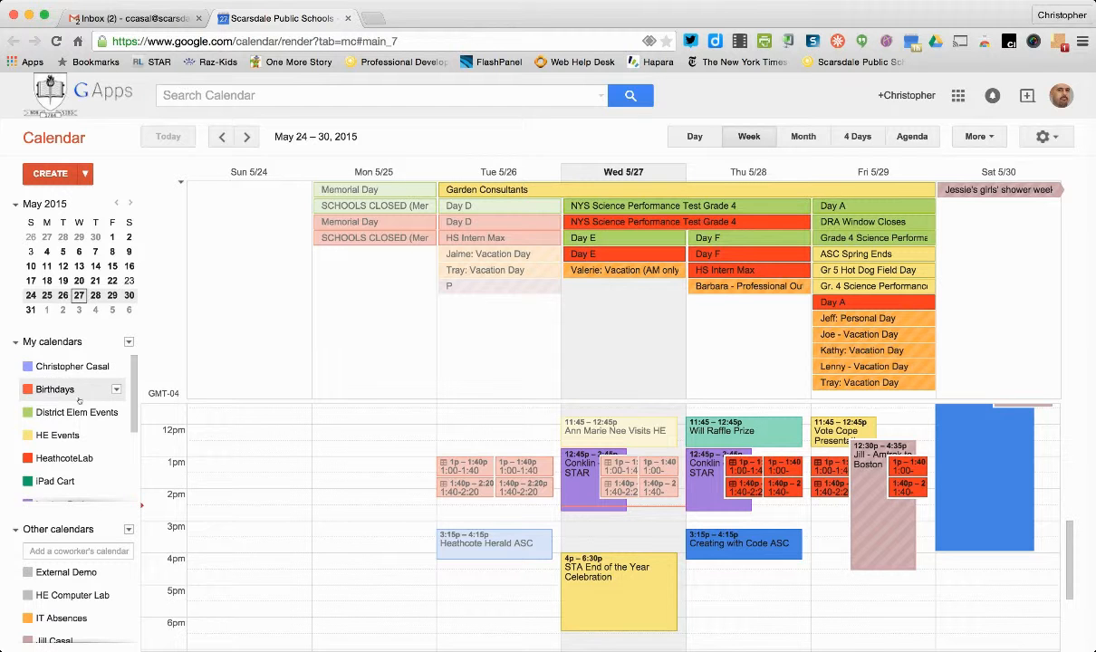
{"action": "scroll", "coordinate": [80, 412], "scroll_direction": "down", "scroll_amount": 2}
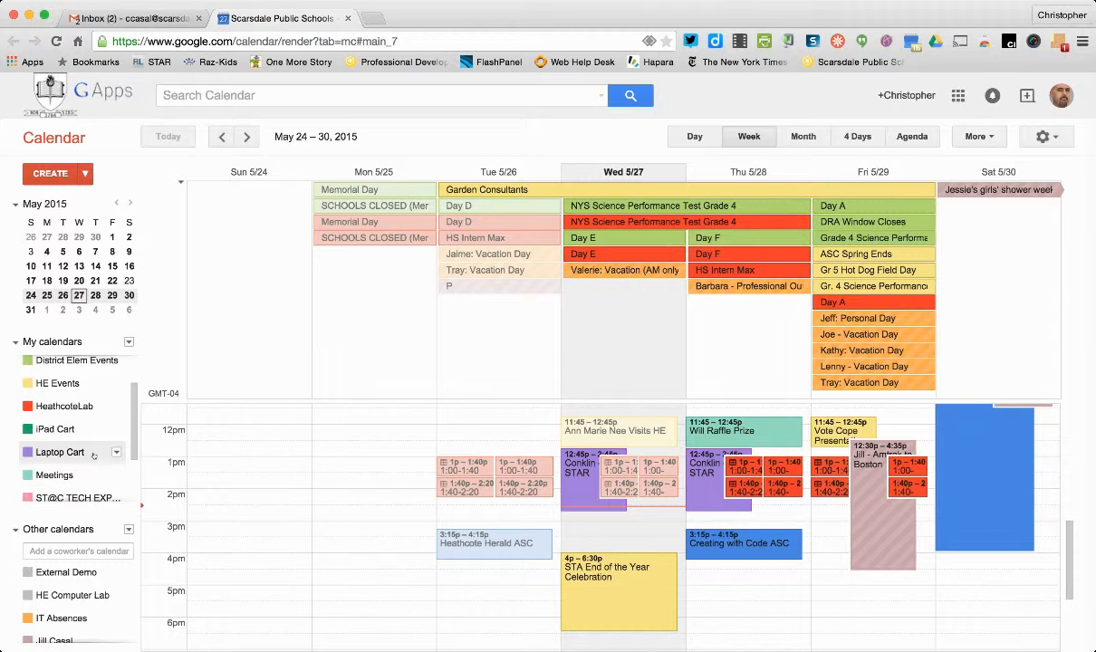
{"action": "scroll", "coordinate": [93, 455], "scroll_direction": "down", "scroll_amount": 3}
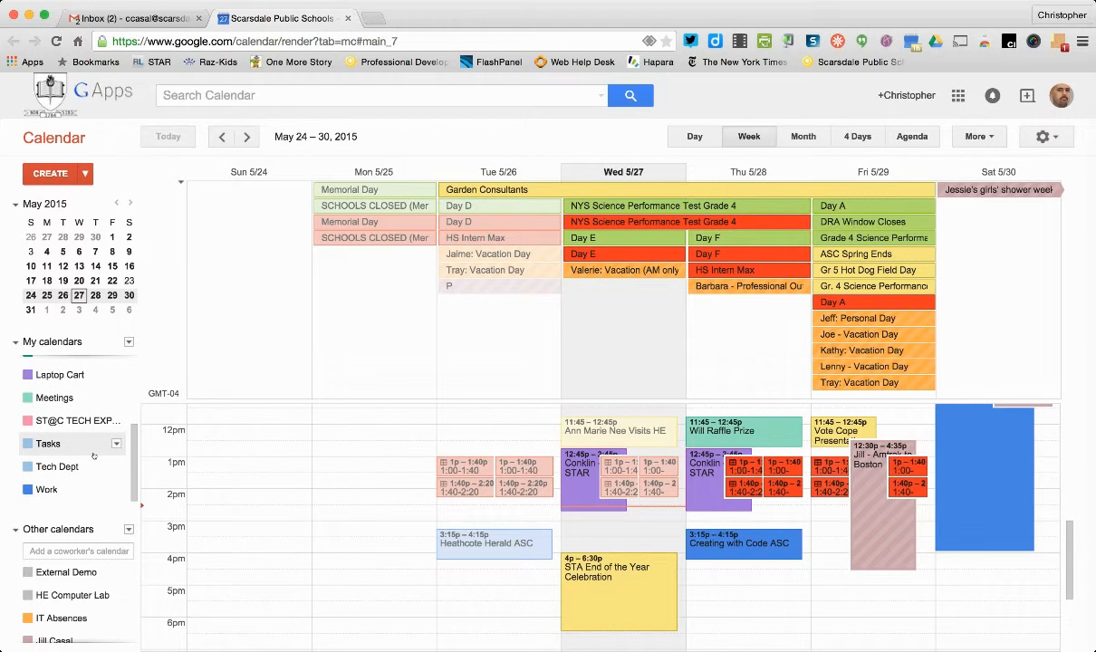
{"action": "scroll", "coordinate": [94, 456], "scroll_direction": "up", "scroll_amount": 5}
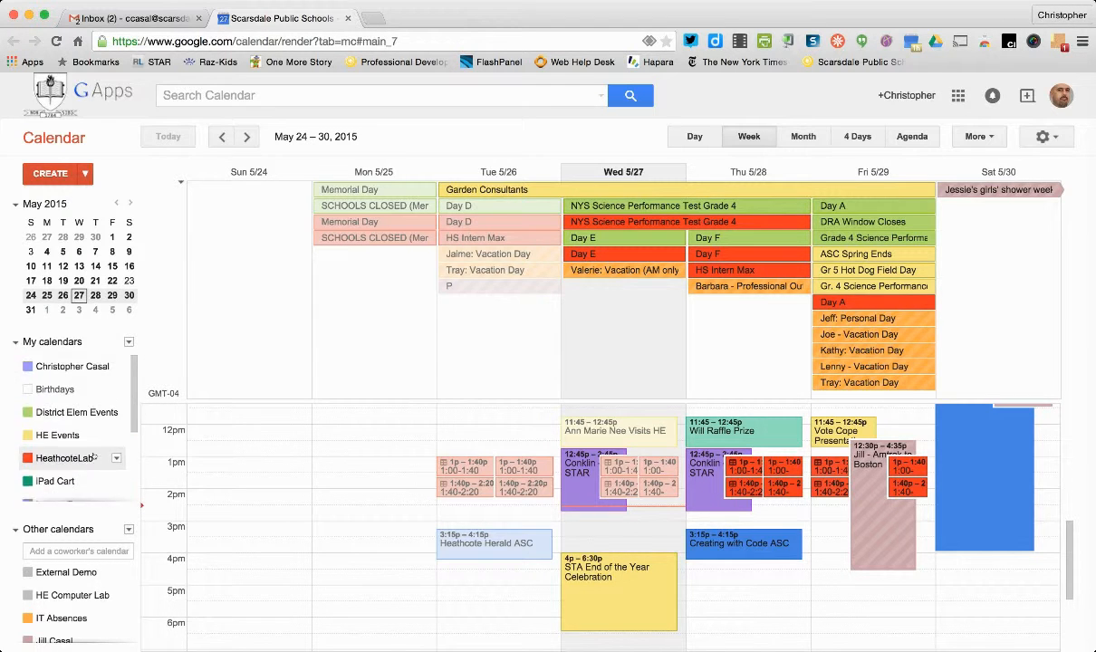
{"action": "left_click", "coordinate": [81, 391]}
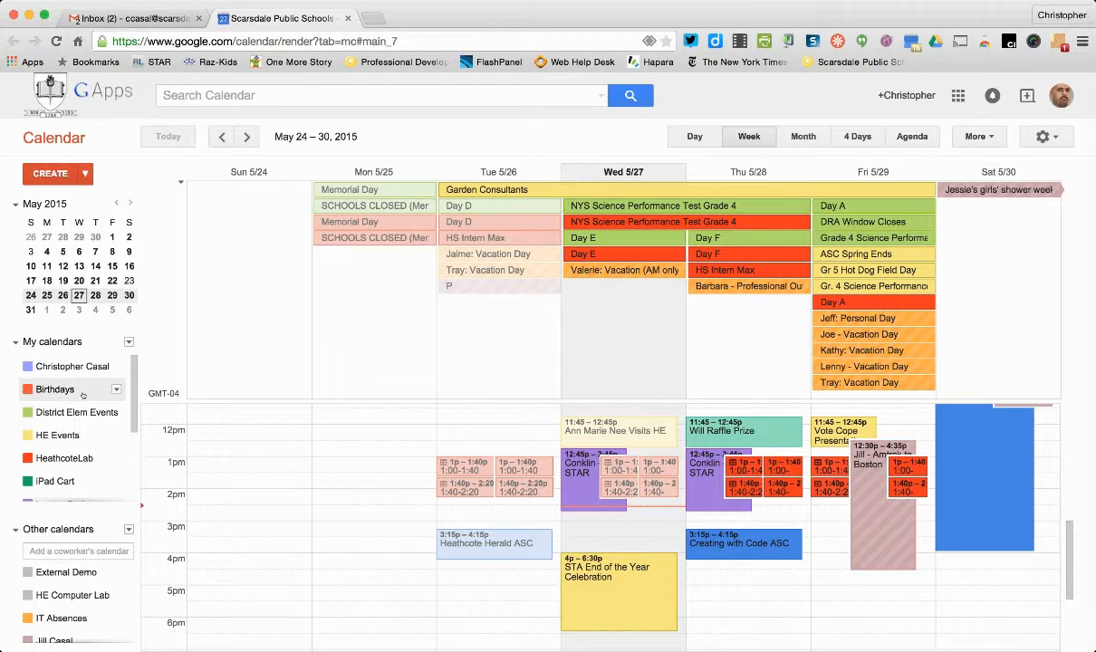
{"action": "left_click", "coordinate": [82, 394]}
- Create a new calendar named Demo under My calendars
{"action": "left_click", "coordinate": [129, 343]}
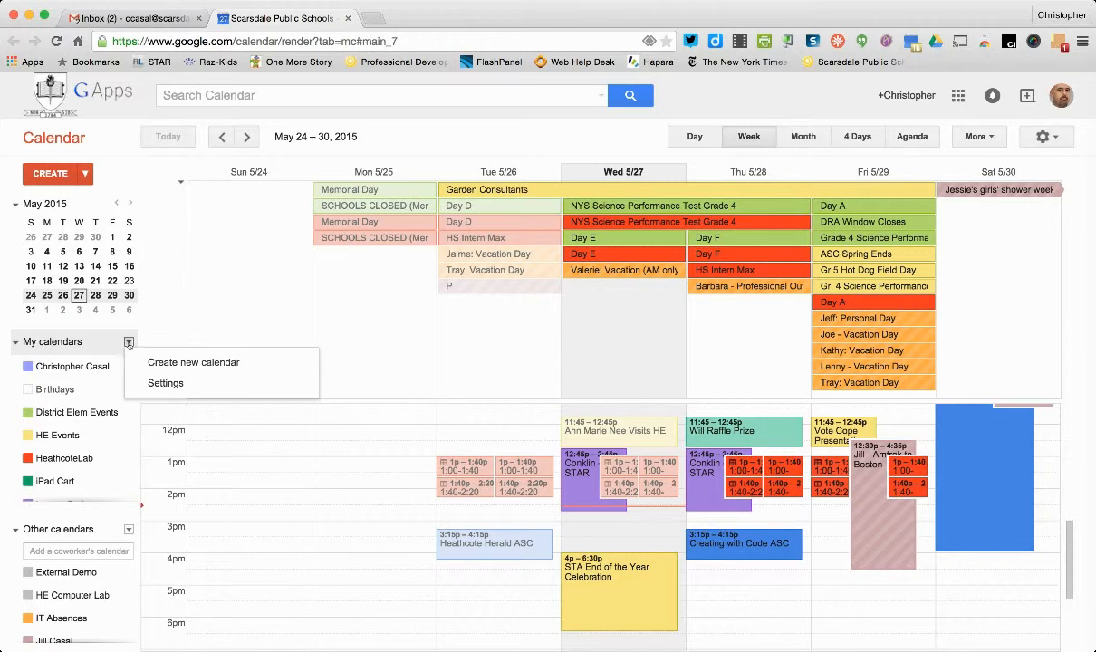
{"action": "left_click", "coordinate": [160, 363]}
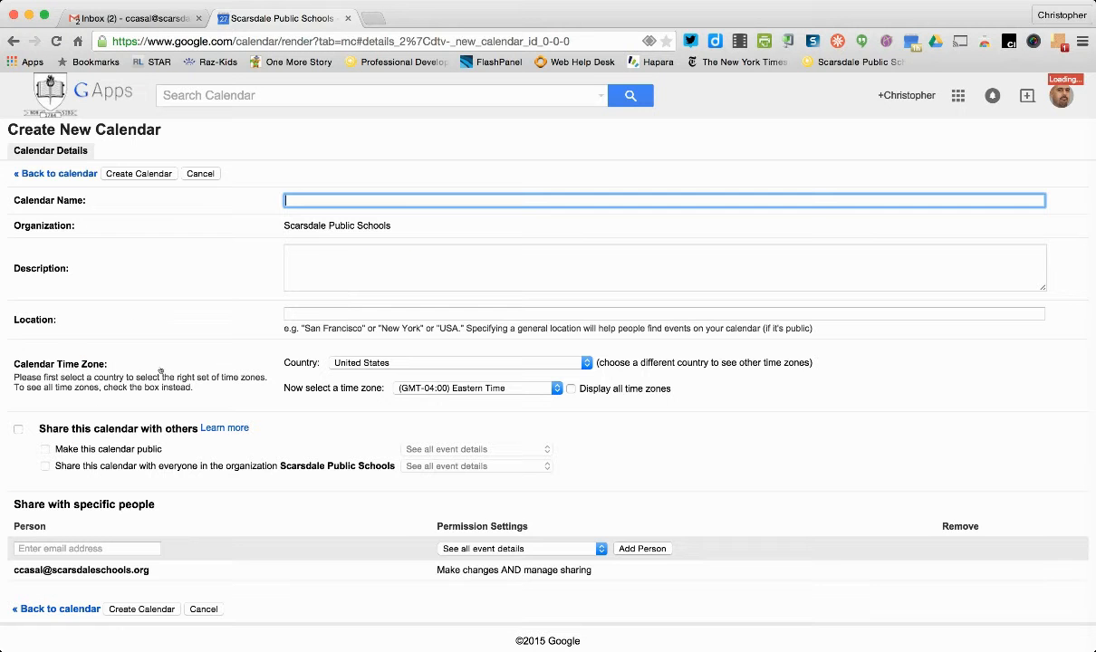
{"action": "type", "text": "Demo"}
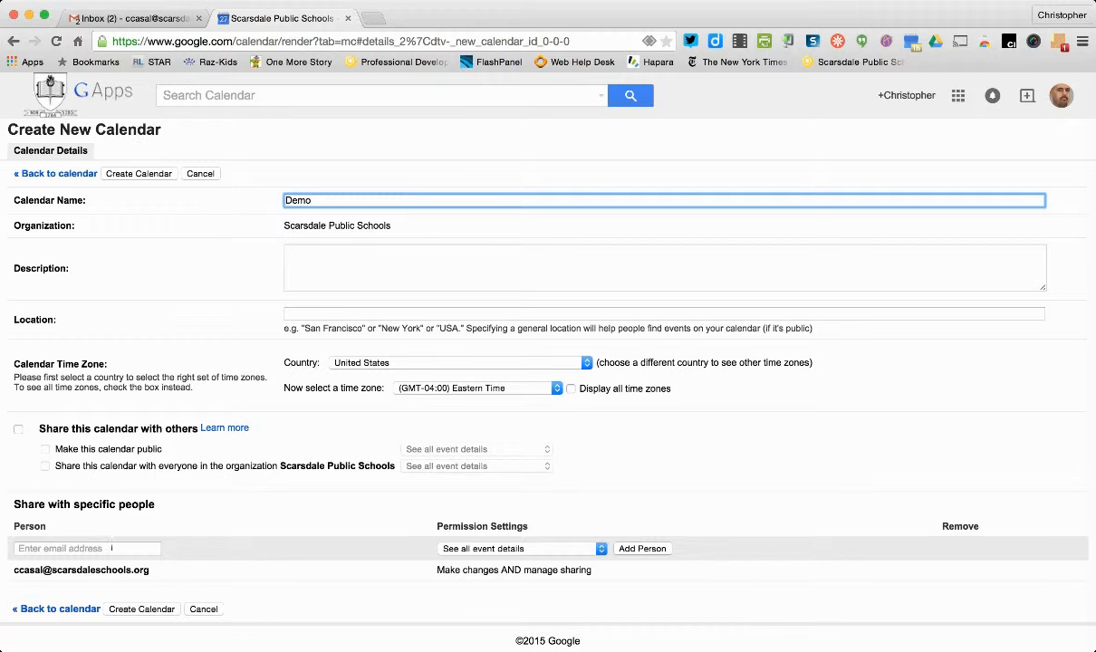
{"action": "left_click", "coordinate": [151, 608]}
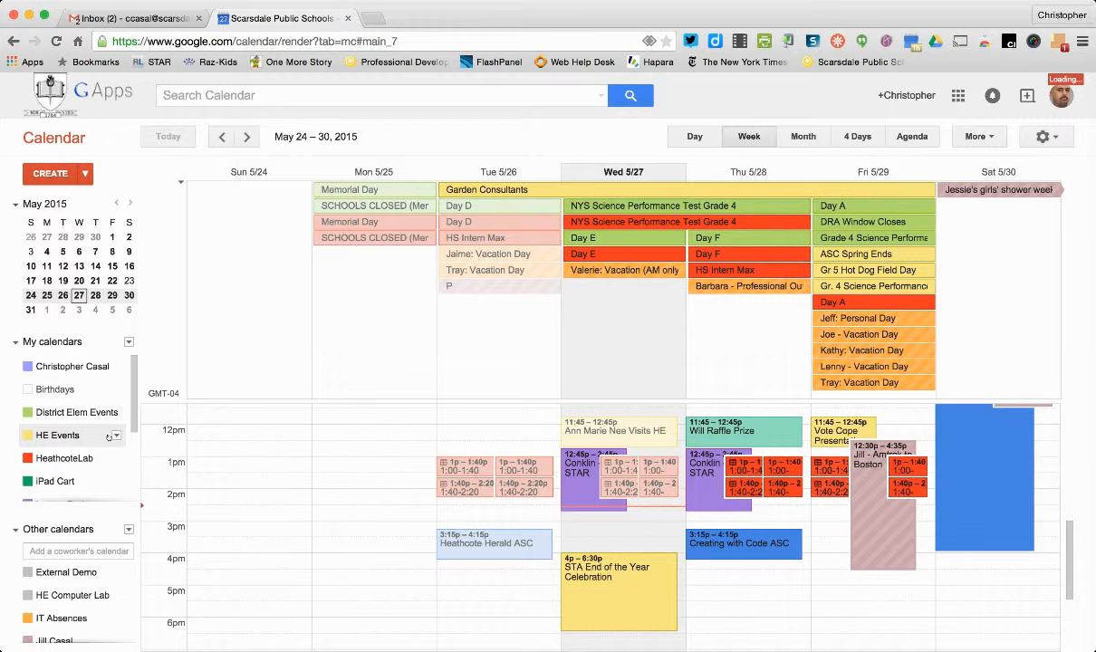
- Find the Demo calendar in the My calendars list and view its options and colour choices
{"action": "scroll", "coordinate": [109, 436], "scroll_direction": "down", "scroll_amount": 5}
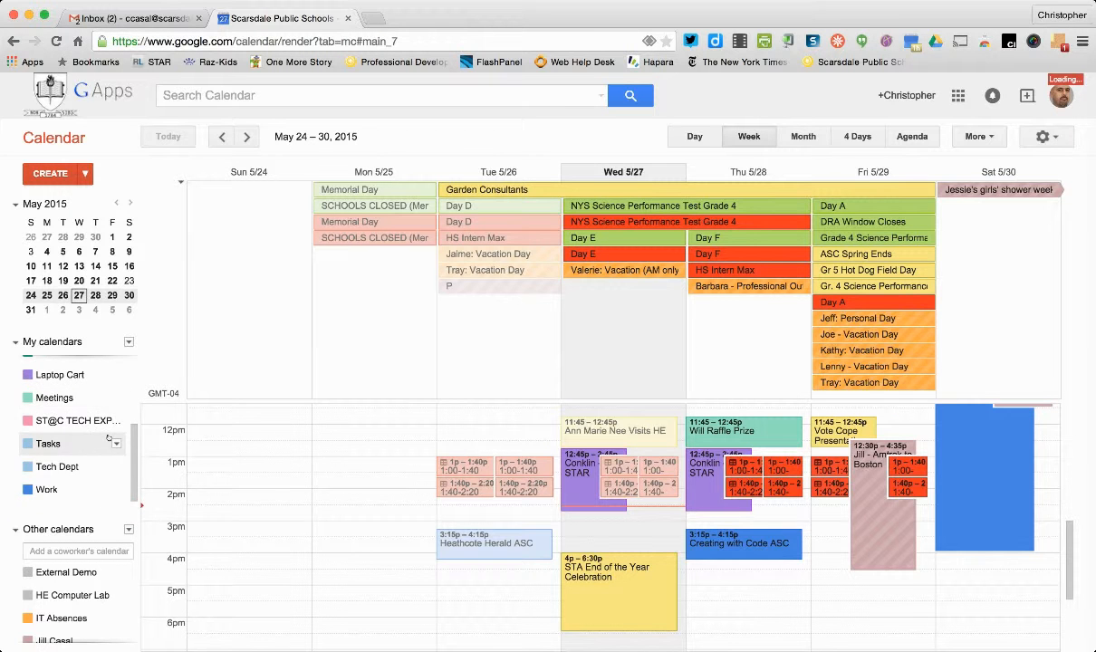
{"action": "scroll", "coordinate": [114, 461], "scroll_direction": "up", "scroll_amount": 5}
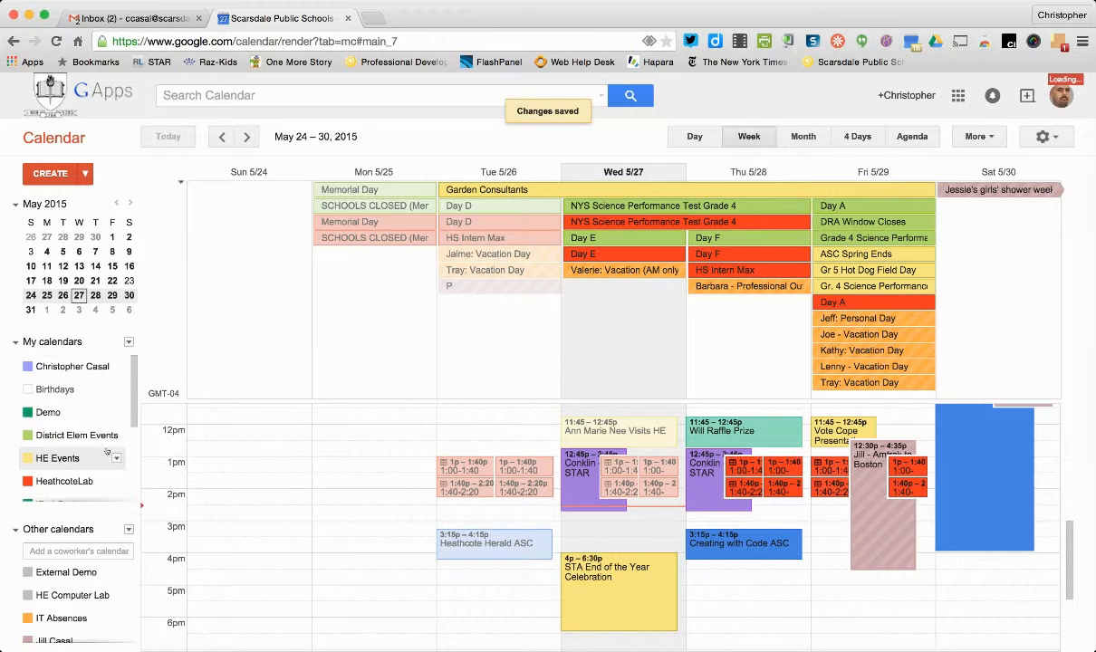
{"action": "scroll", "coordinate": [114, 459], "scroll_direction": "down", "scroll_amount": 2}
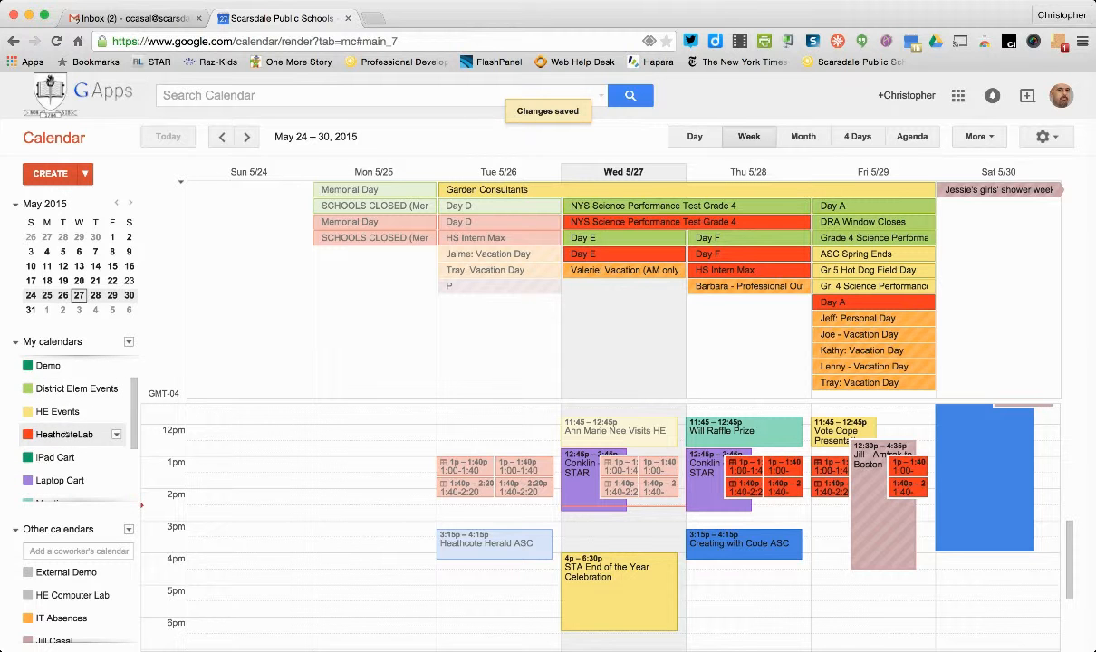
{"action": "scroll", "coordinate": [57, 436], "scroll_direction": "up", "scroll_amount": 2}
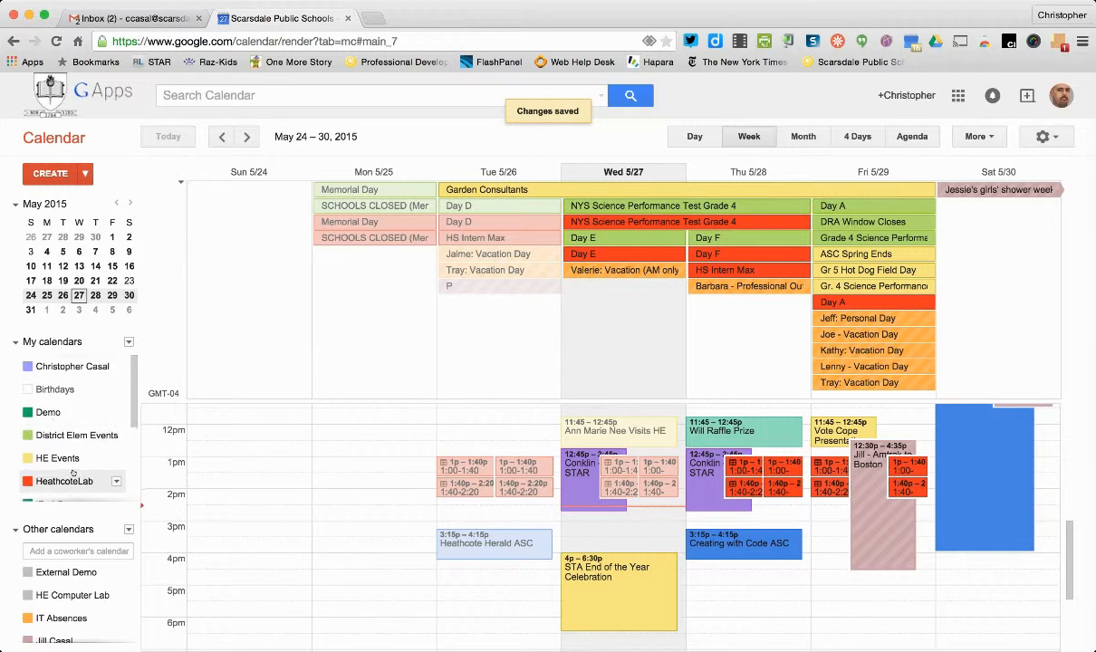
{"action": "left_click", "coordinate": [116, 413]}
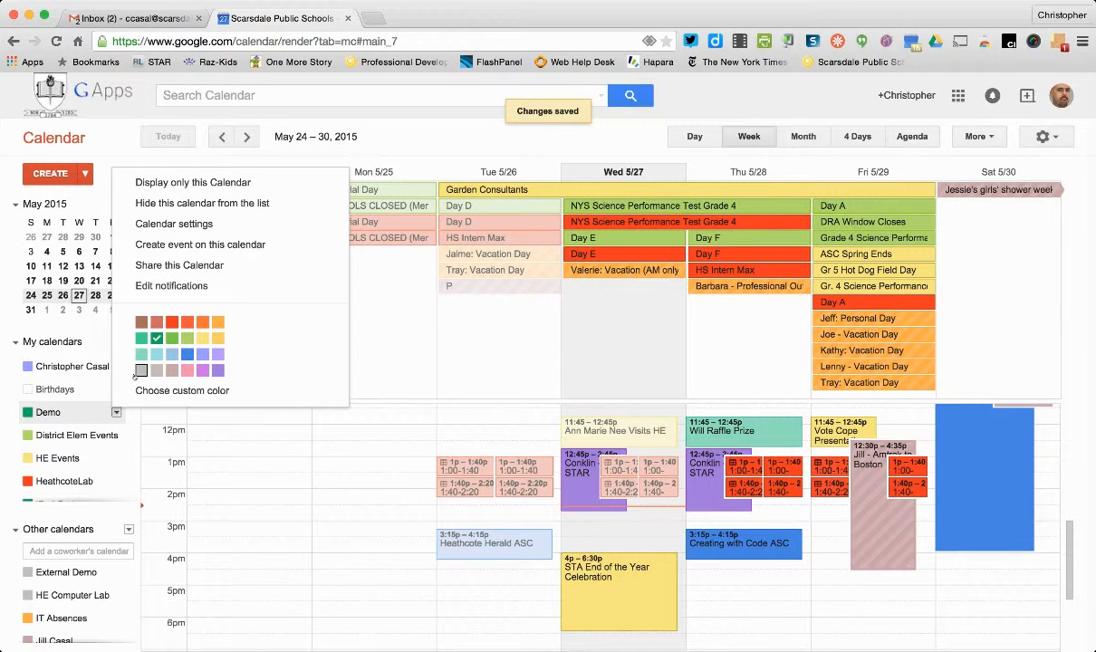
{"action": "left_click", "coordinate": [56, 392]}
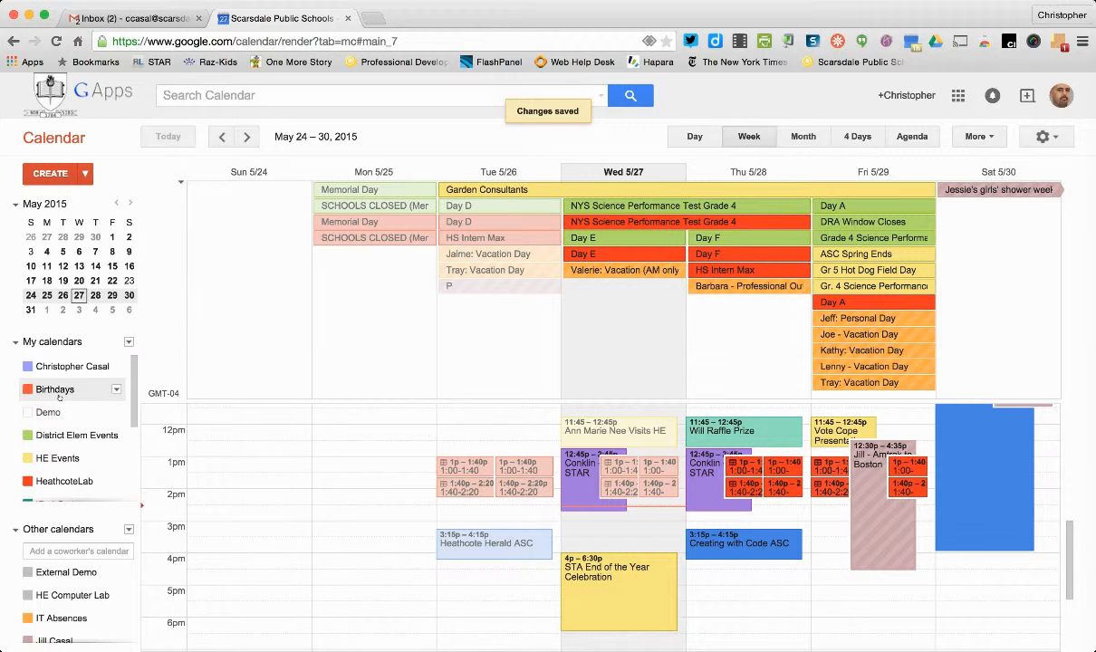
- Start a new event titled Demo and set its date to 5/28/2015
{"action": "left_click", "coordinate": [52, 173]}
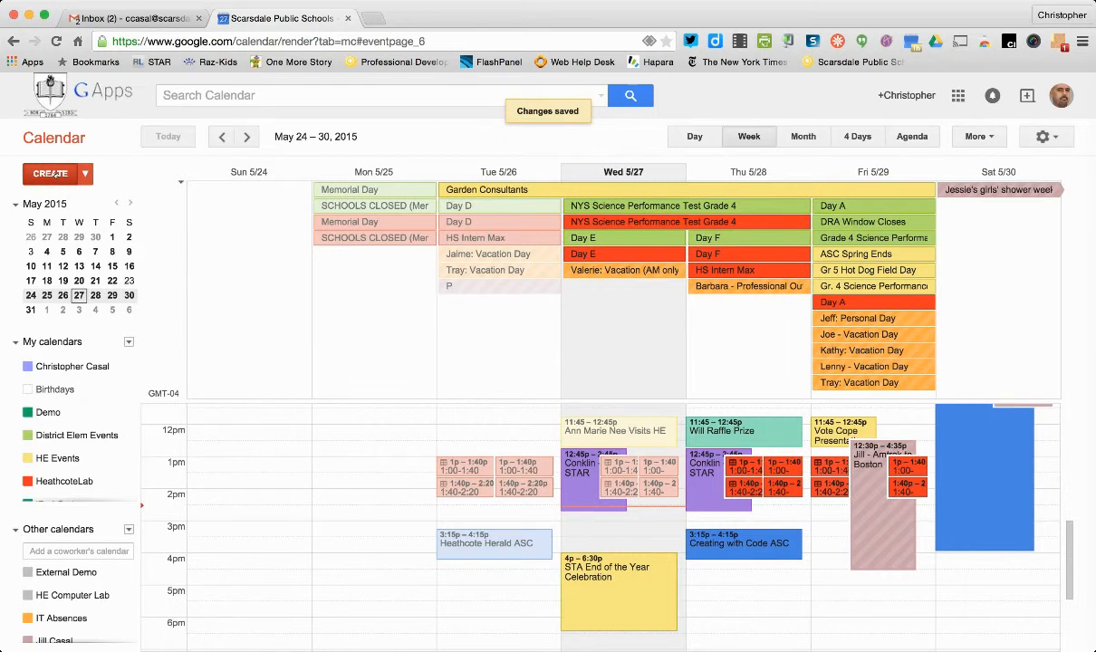
{"action": "type", "text": "Demo"}
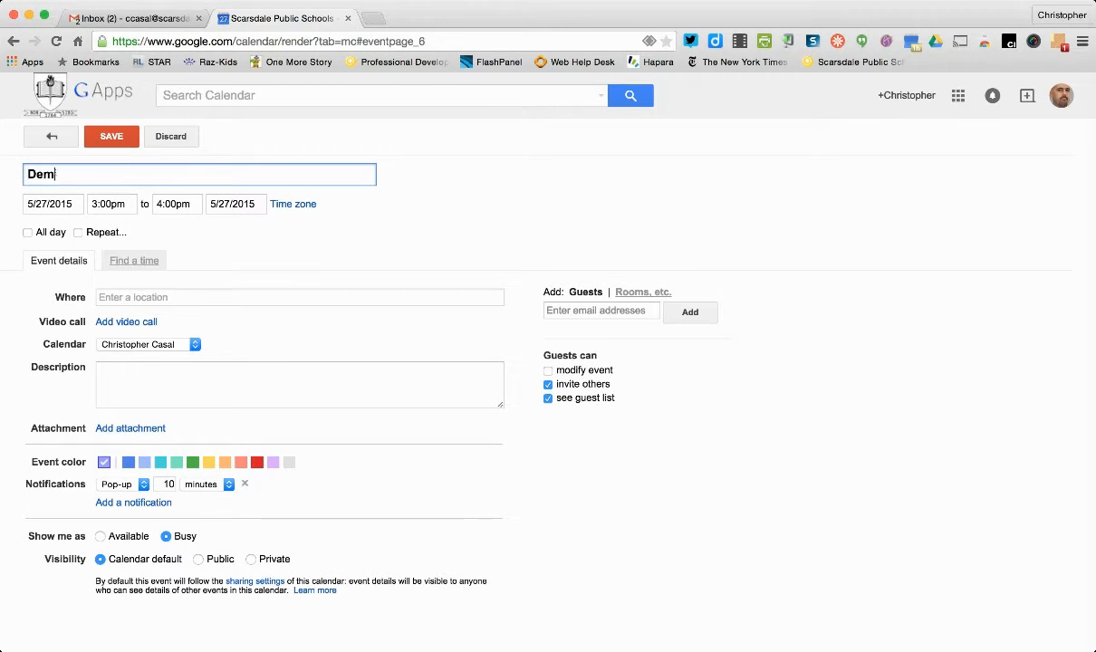
{"action": "left_click", "coordinate": [111, 203]}
{"action": "left_click", "coordinate": [59, 192]}
{"action": "left_click", "coordinate": [64, 202]}
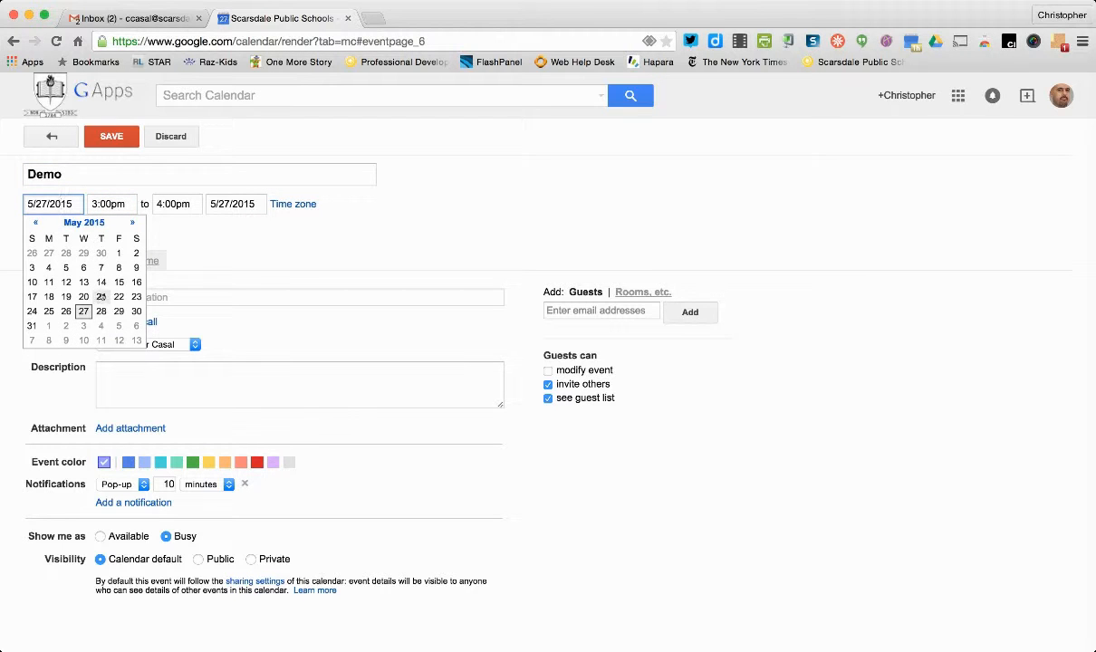
{"action": "left_click", "coordinate": [101, 310]}
- Set the event's start time to 1:30pm and its end time to 2:37pm
{"action": "left_click", "coordinate": [115, 199]}
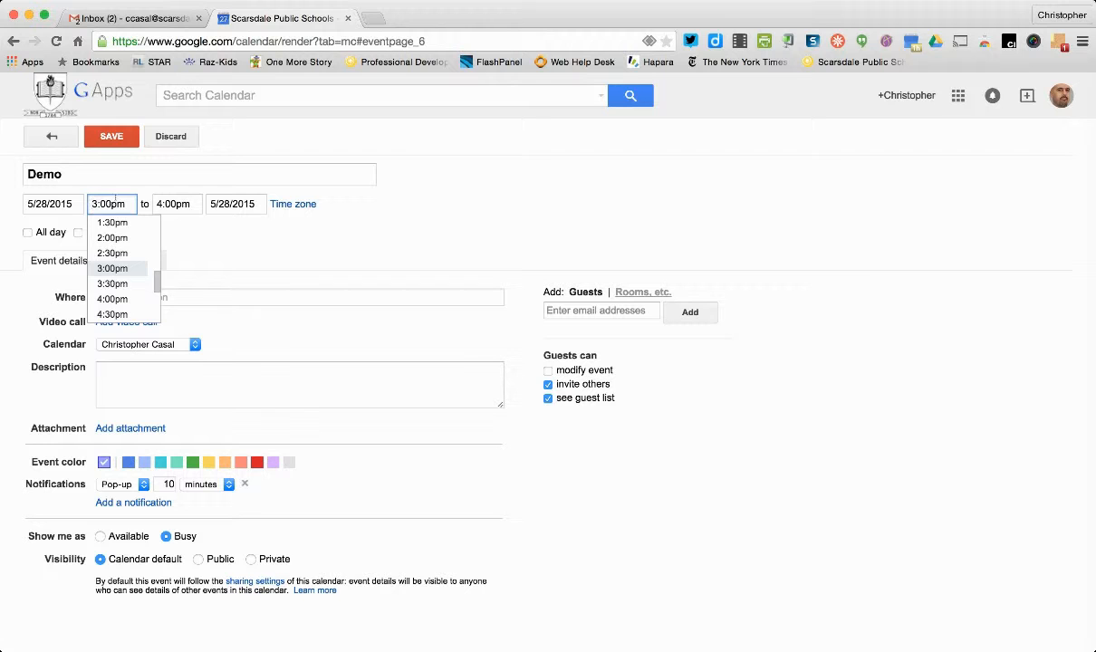
{"action": "left_click", "coordinate": [113, 223]}
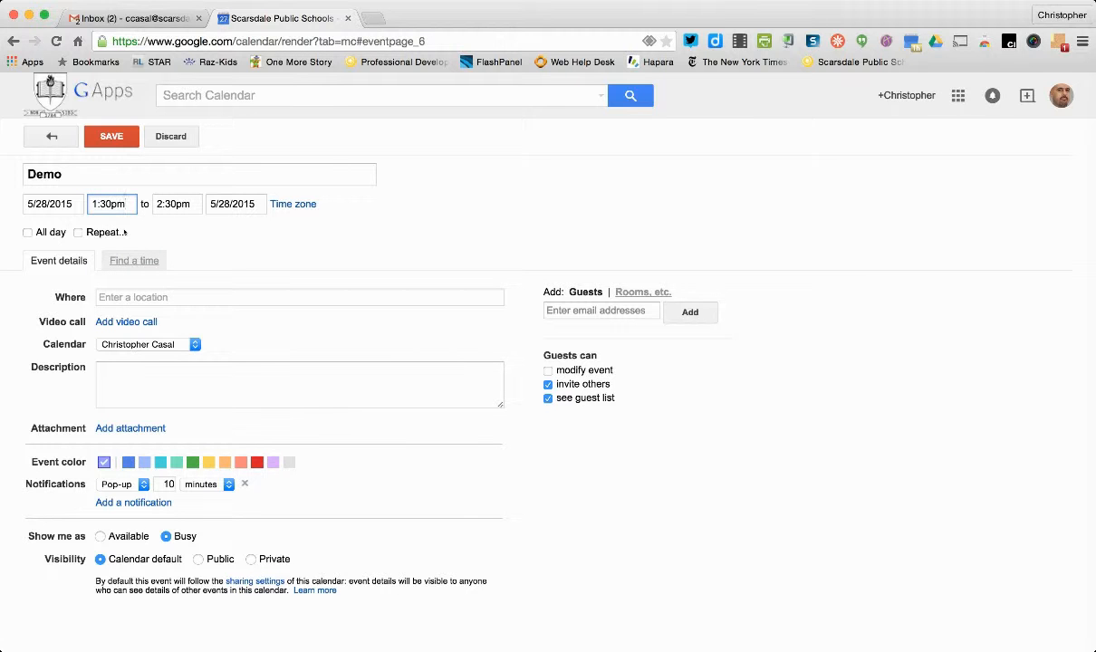
{"action": "left_click", "coordinate": [168, 198]}
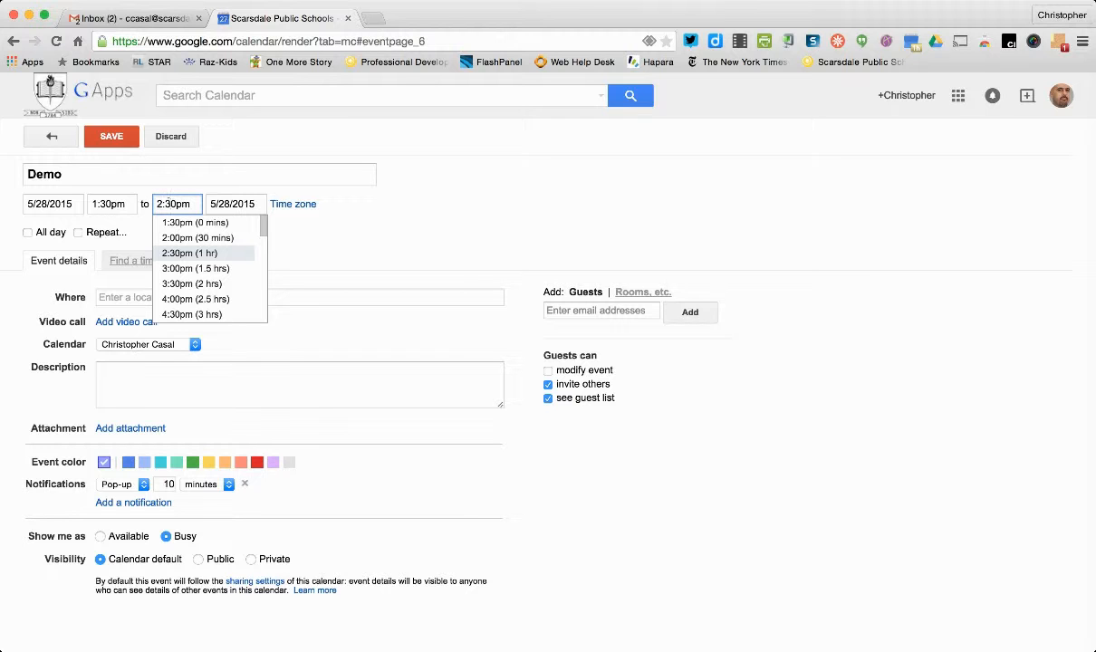
{"action": "key", "text": "BackSpace"}
{"action": "key", "text": "BackSpace"}
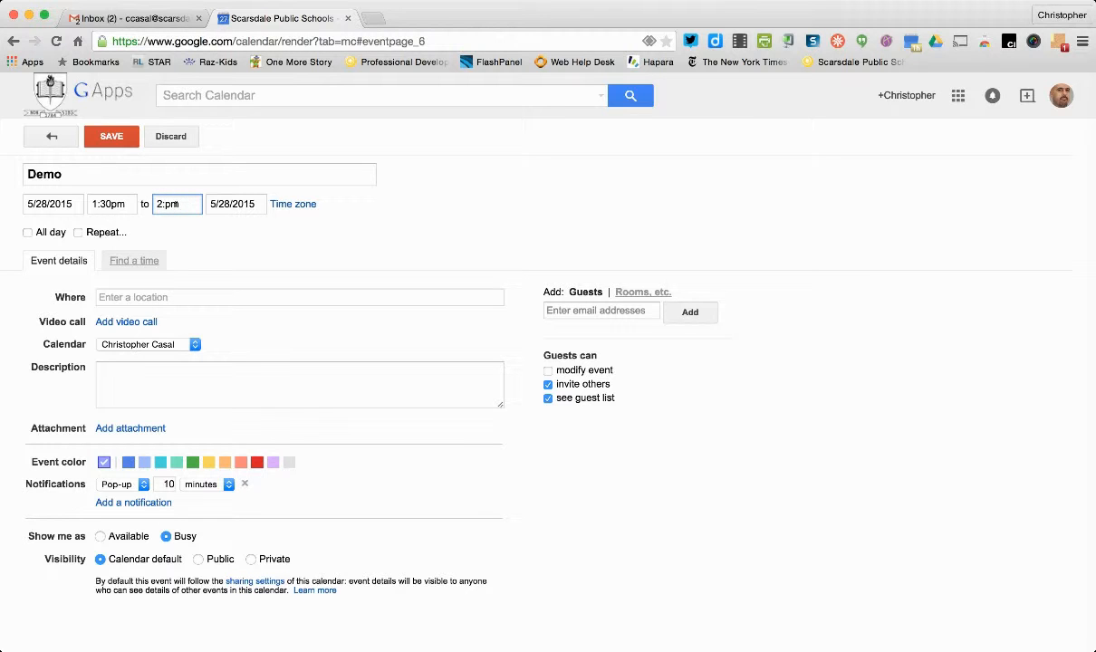
{"action": "type", "text": "37"}
- Assign the event to the Demo calendar with the description "this is test...." and save it
{"action": "left_click", "coordinate": [164, 362]}
{"action": "left_click", "coordinate": [165, 374]}
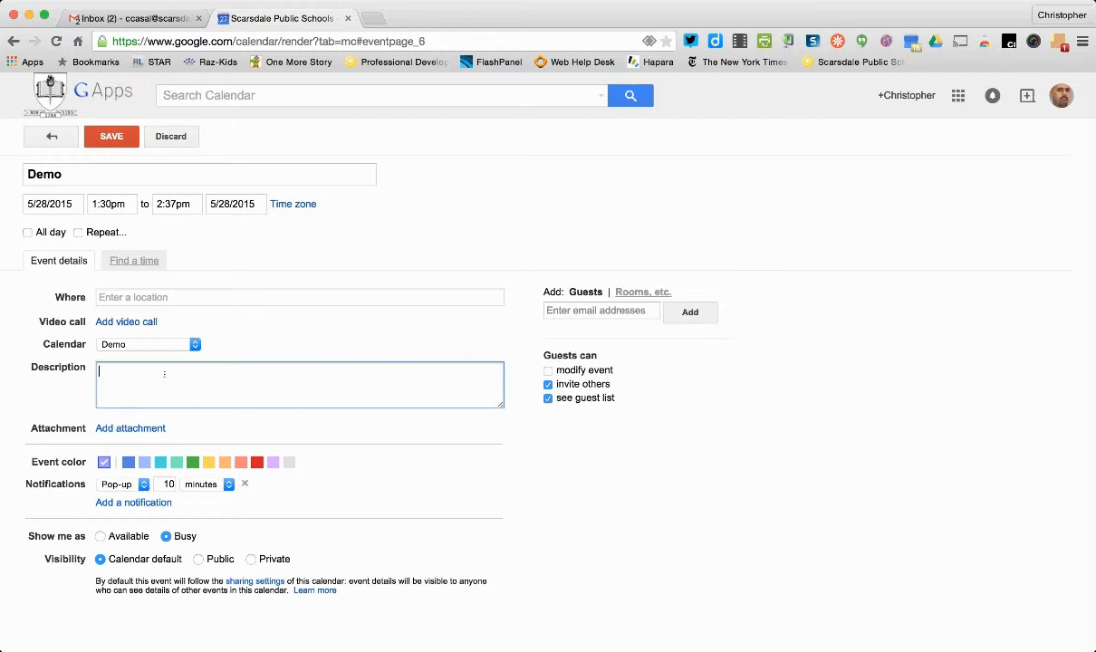
{"action": "type", "text": "this is test...."}
{"action": "left_click", "coordinate": [589, 311]}
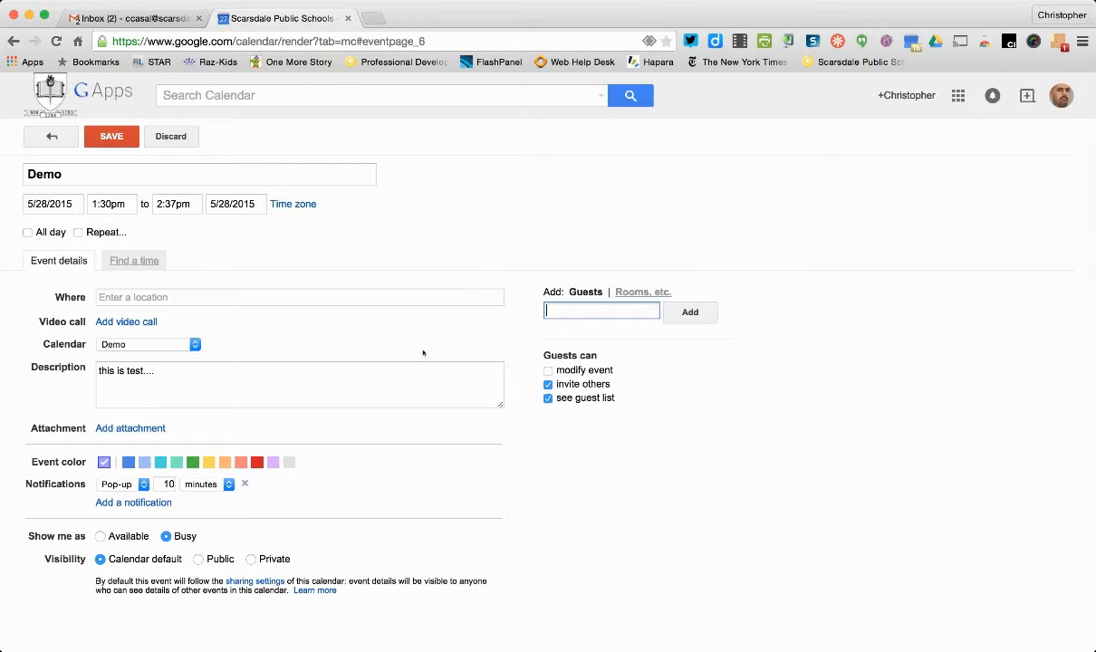
{"action": "left_click", "coordinate": [120, 139]}
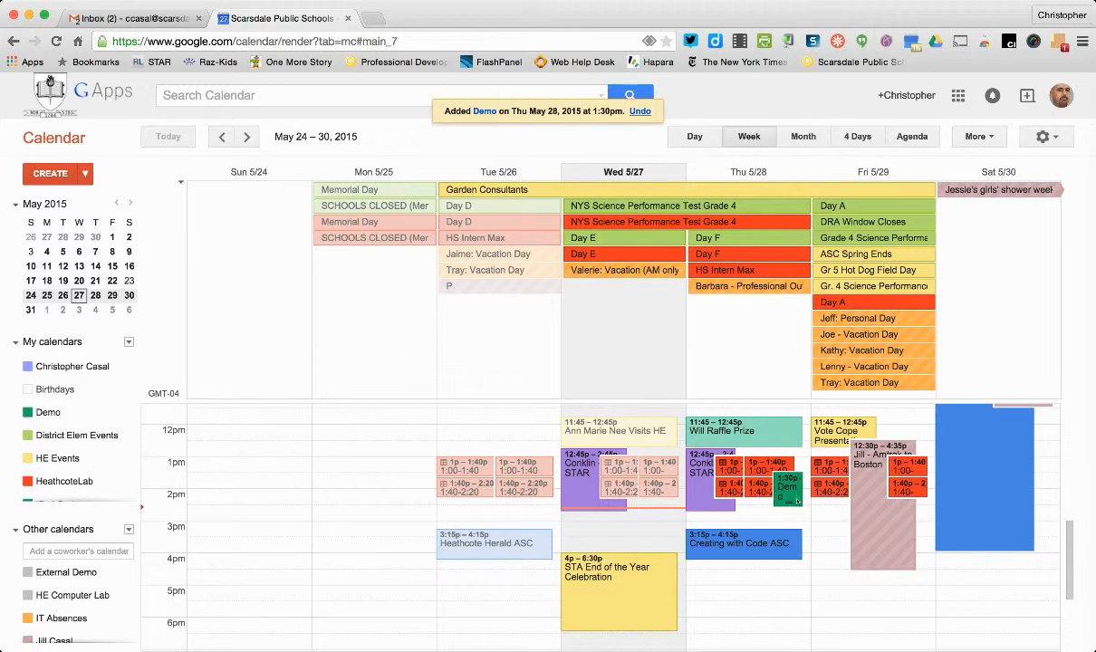
- Show Thursday, May 28, 2015 in day view and review the Demo event's details without changing them
{"action": "left_click", "coordinate": [695, 136]}
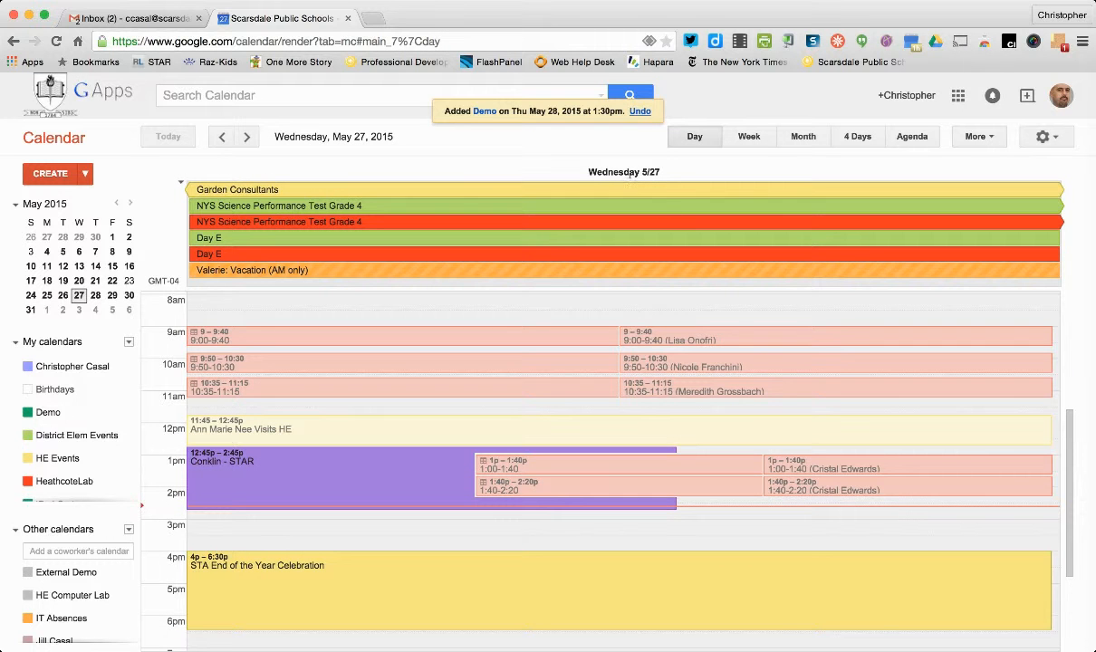
{"action": "left_click", "coordinate": [246, 137]}
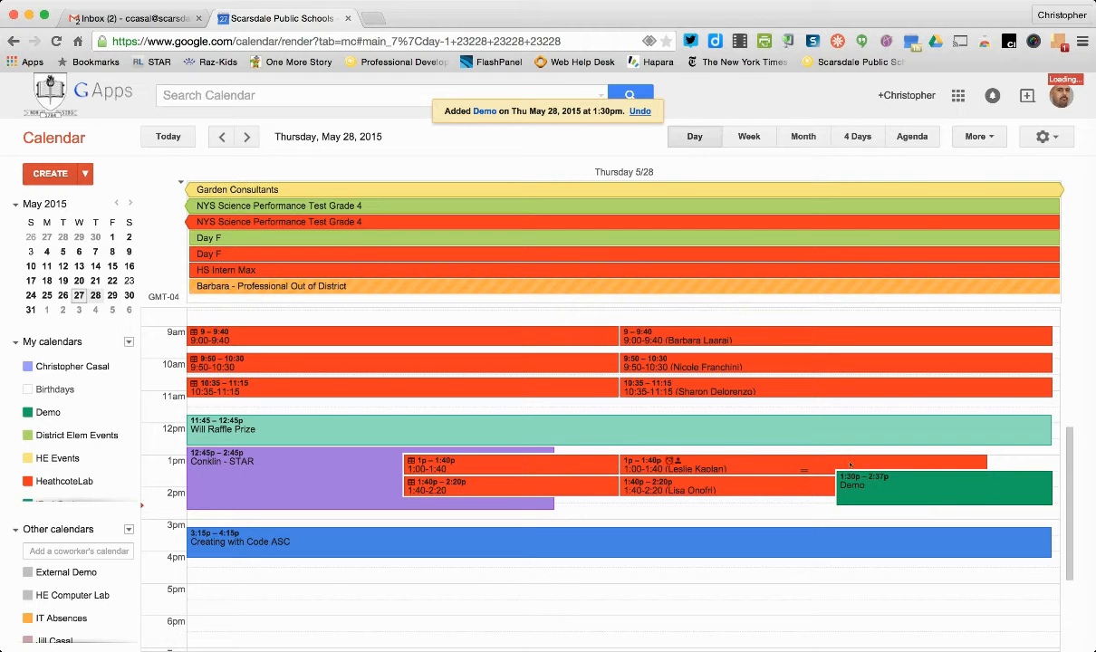
{"action": "double_click", "coordinate": [899, 500]}
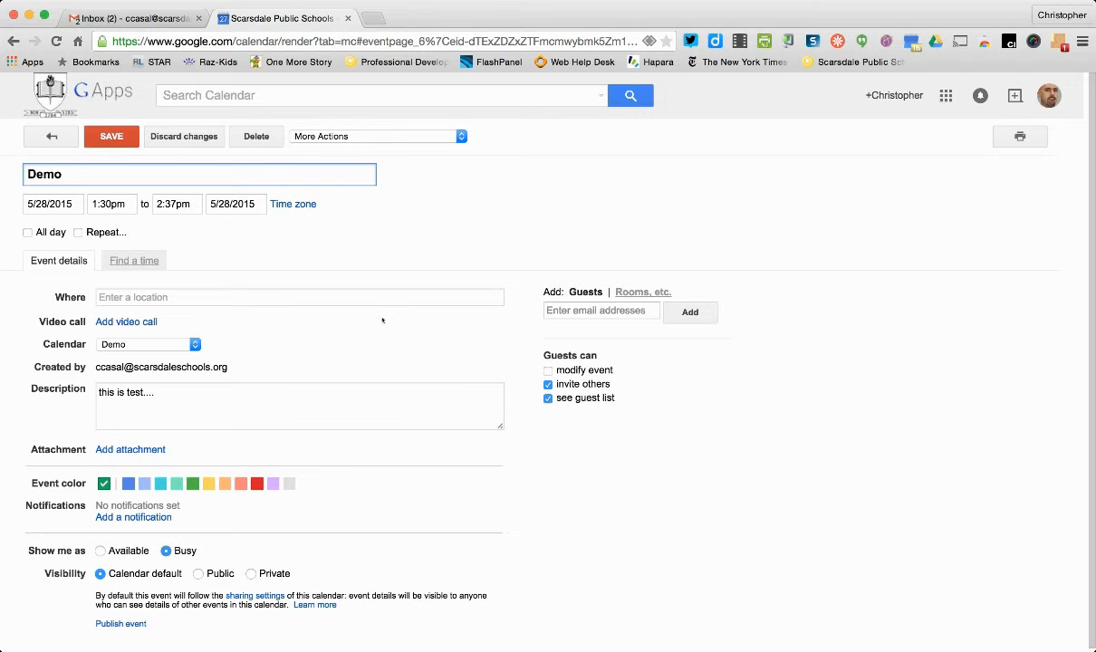
{"action": "left_click", "coordinate": [190, 350]}
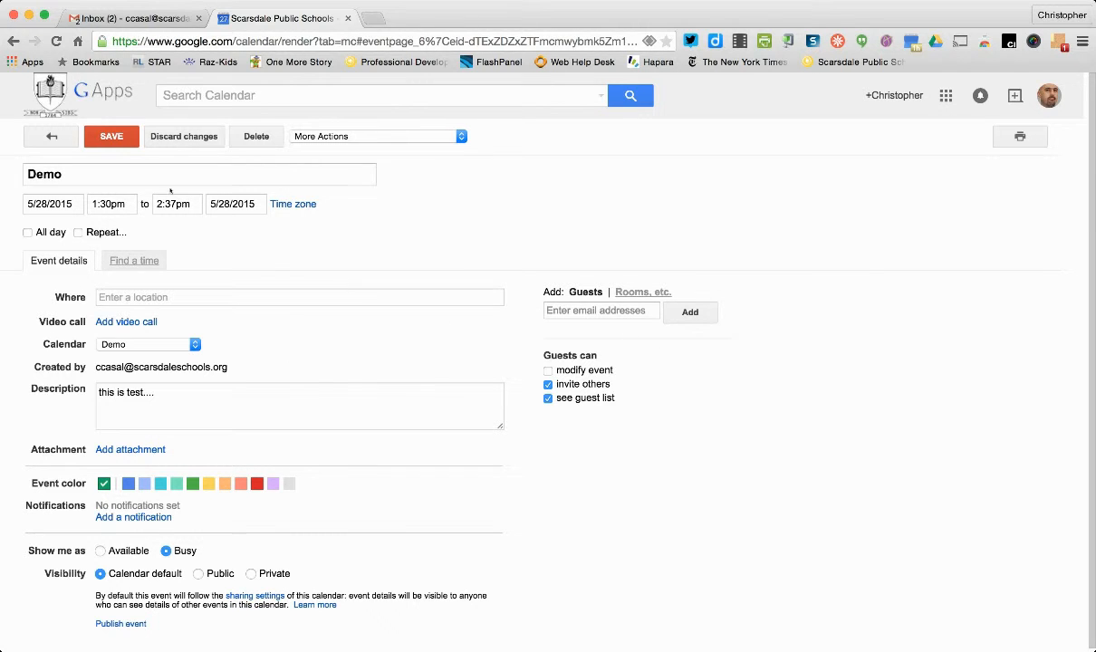
{"action": "left_click", "coordinate": [52, 132]}
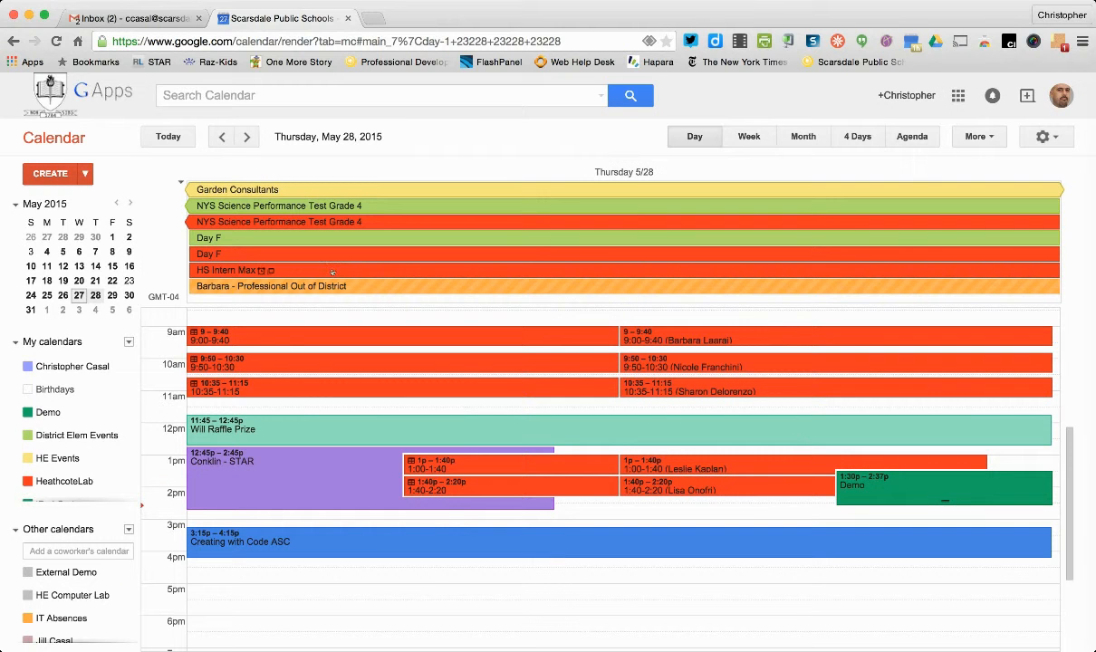
- Delete the 1:30pm to 2:37pm Demo event from Thursday, May 28, 2015
{"action": "left_click", "coordinate": [952, 492]}
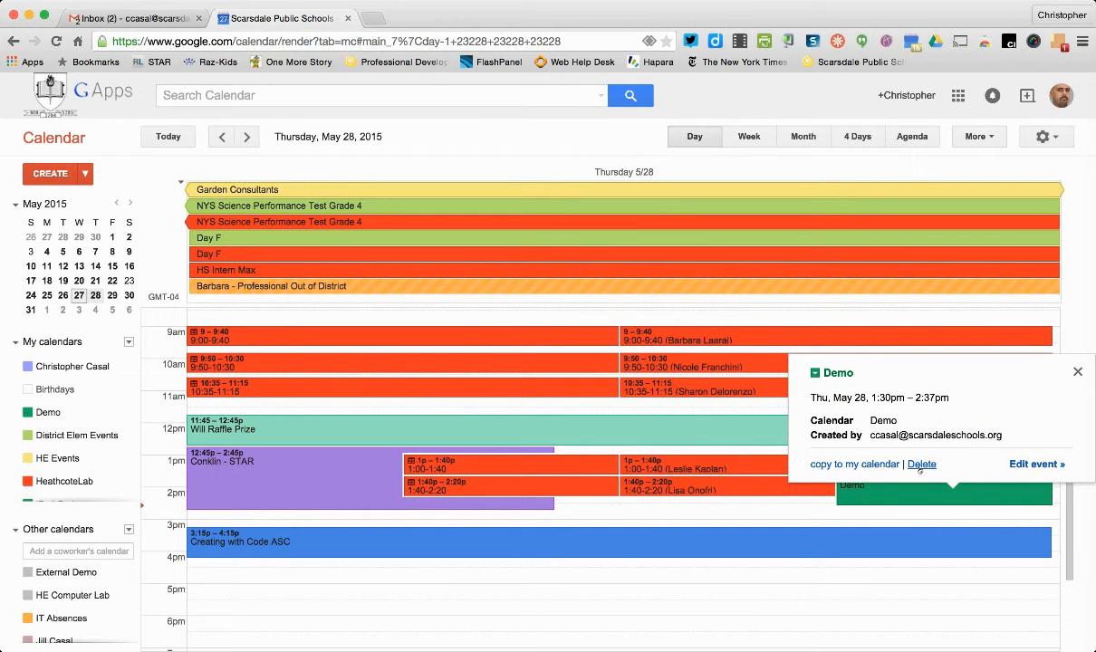
{"action": "left_click", "coordinate": [920, 464]}
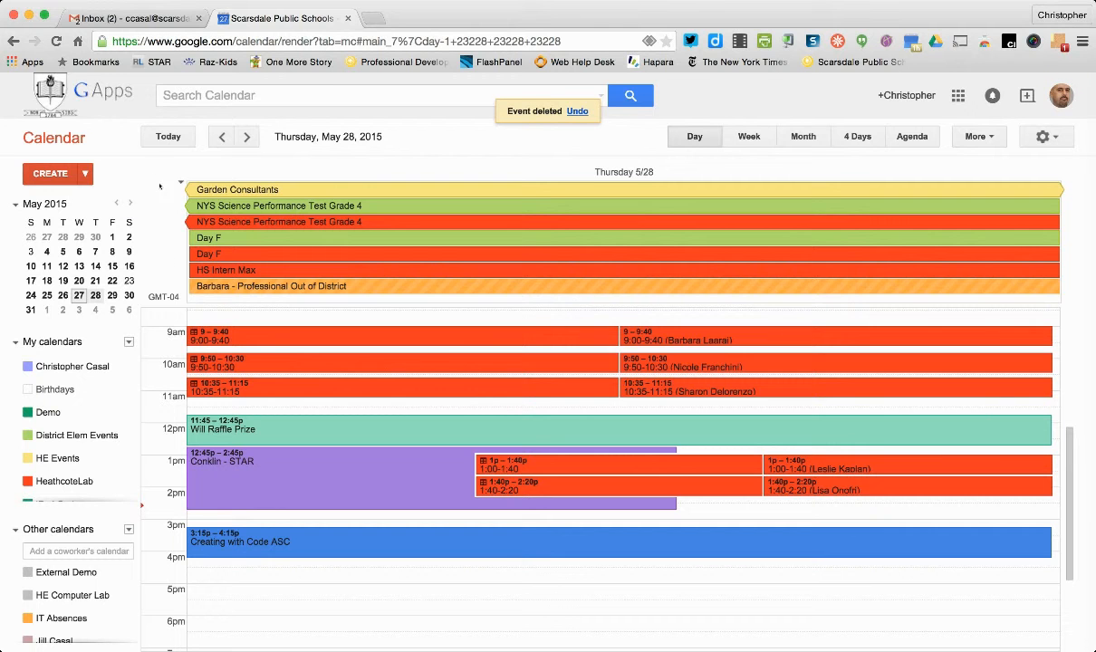
- Return to today's date, look at the month view of May 2015, and show the current week in week view
{"action": "left_click", "coordinate": [149, 132]}
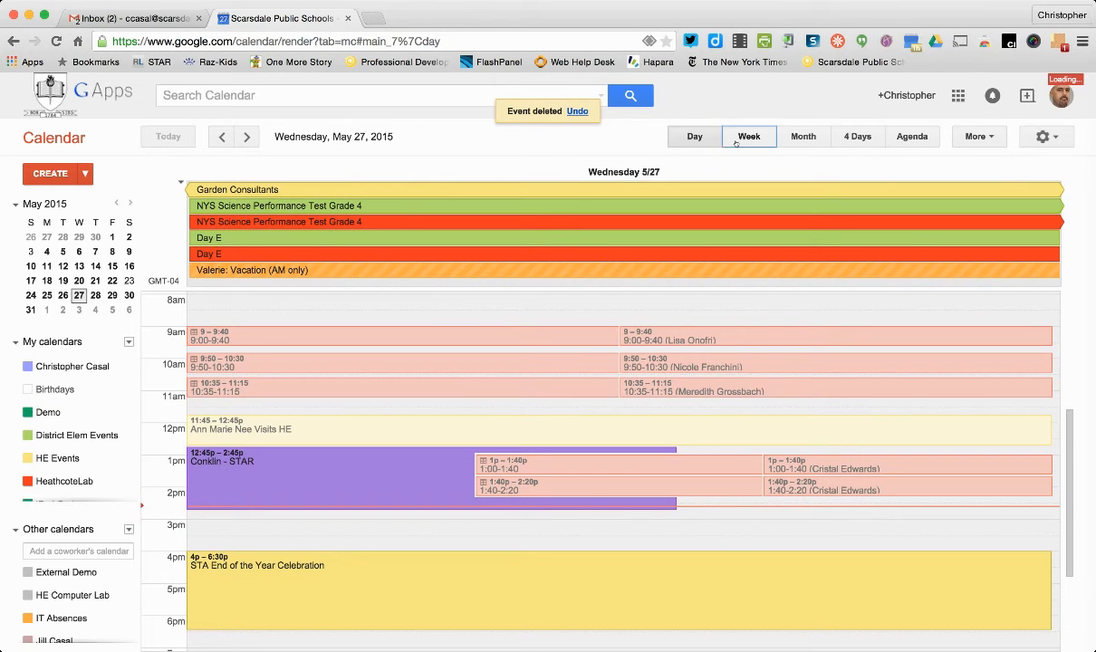
{"action": "left_click", "coordinate": [735, 138]}
{"action": "left_click", "coordinate": [787, 137]}
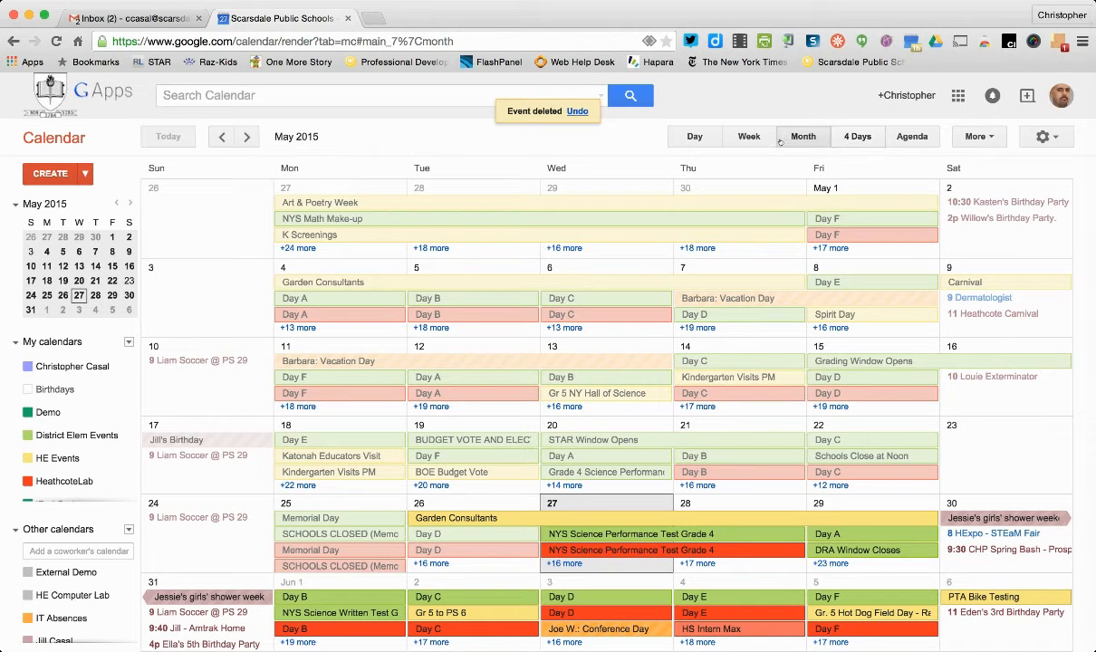
{"action": "left_click", "coordinate": [728, 137]}
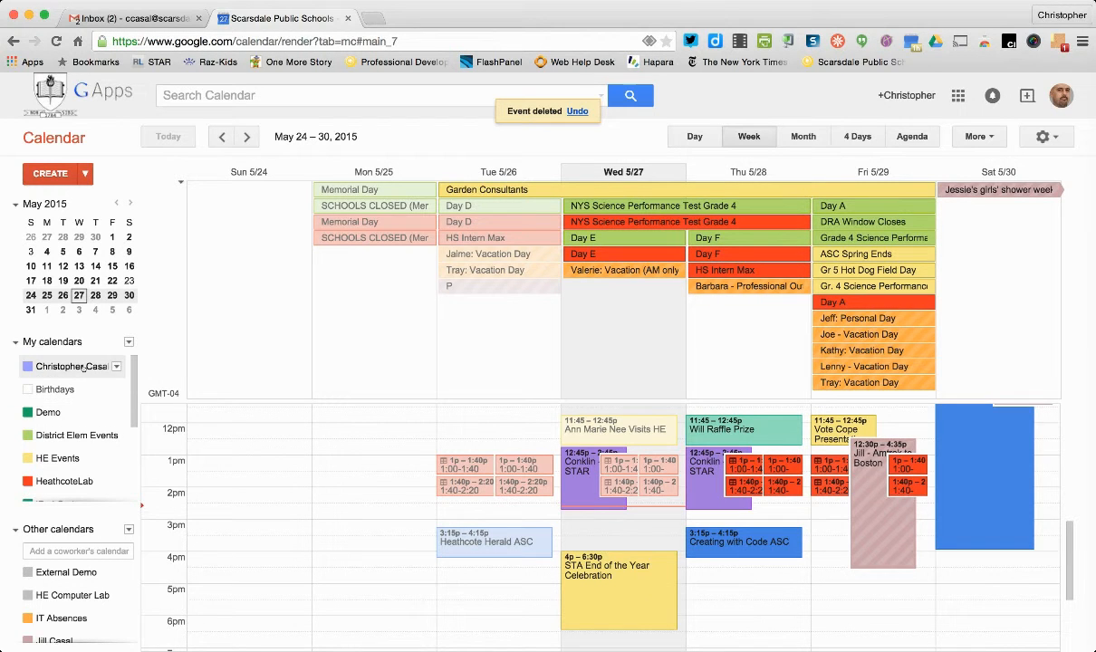
- Toggle the Birthdays calendar's visibility on and off, and look through the My calendars options and the list of calendars
{"action": "left_click", "coordinate": [68, 389]}
{"action": "left_click", "coordinate": [62, 391]}
{"action": "left_click", "coordinate": [128, 342]}
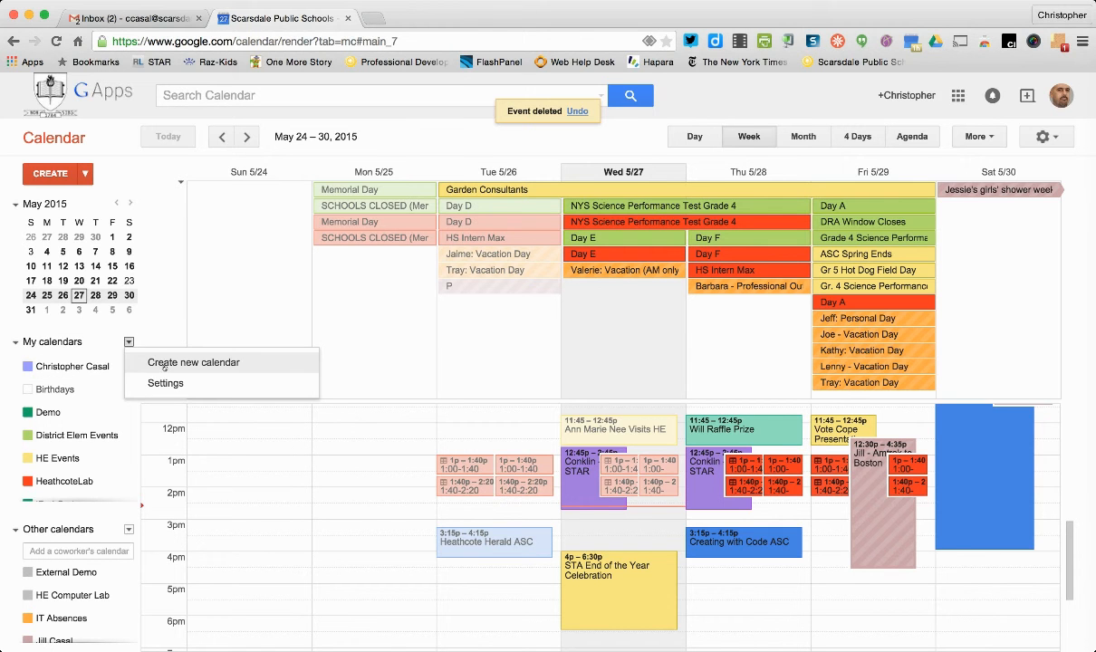
{"action": "left_click", "coordinate": [128, 342]}
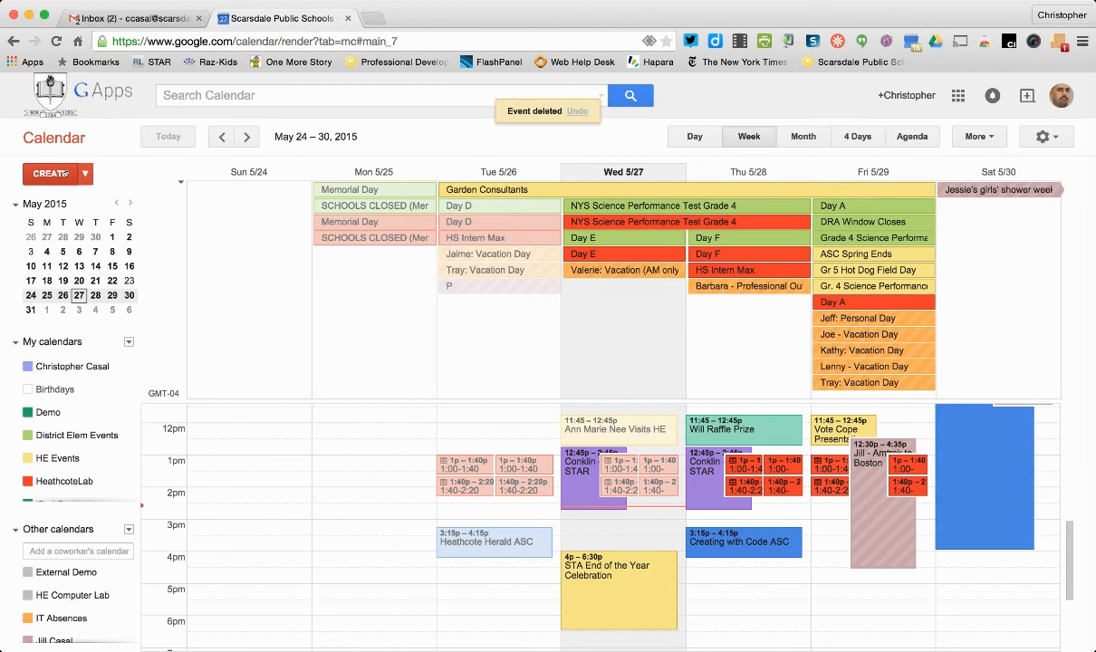
{"action": "scroll", "coordinate": [58, 462], "scroll_direction": "down", "scroll_amount": 2}
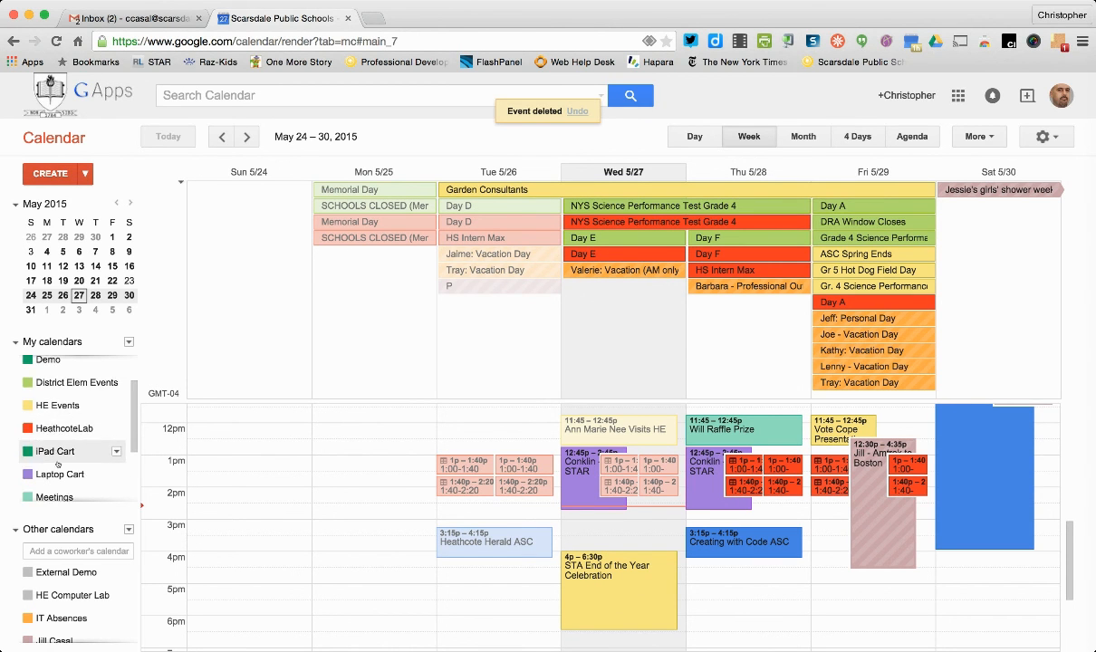
{"action": "scroll", "coordinate": [58, 464], "scroll_direction": "down", "scroll_amount": 1}
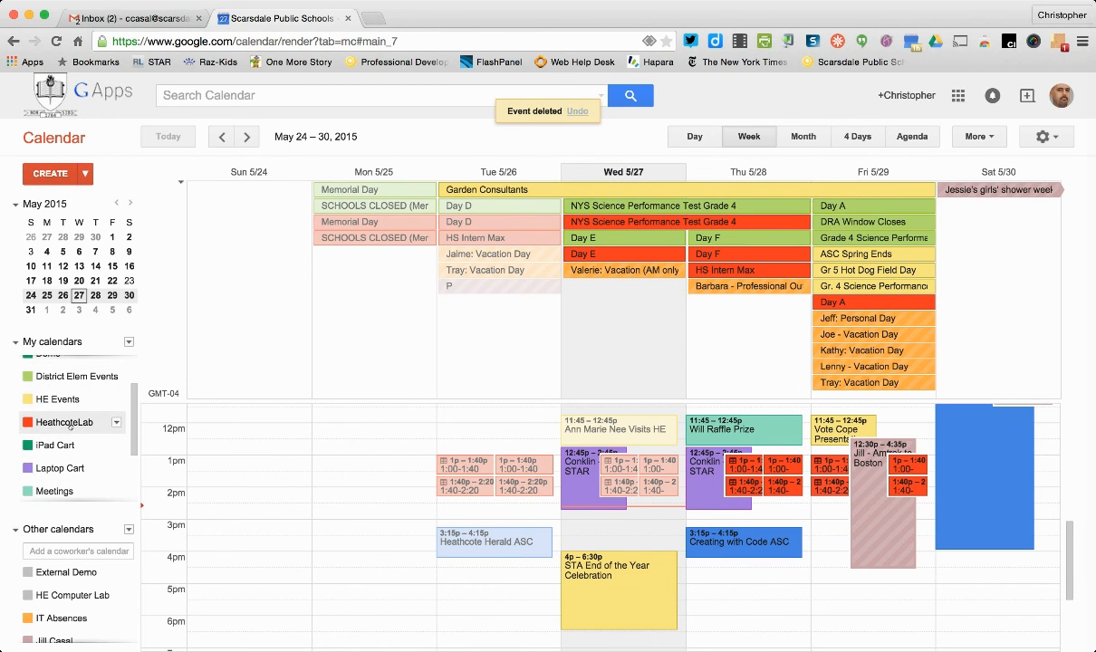